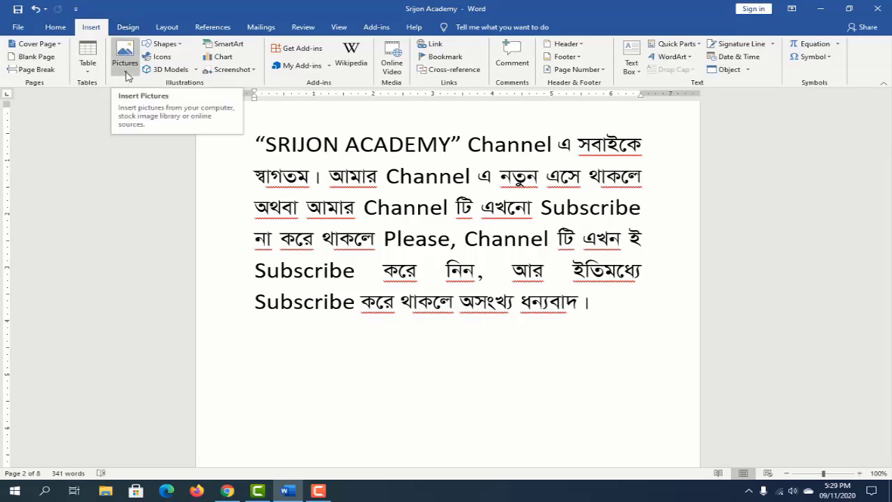
# Insert the picture 2kangaroo1920x1200 from the Saved Pictures folder on the blank last page of the document
pyautogui.click(127, 75)
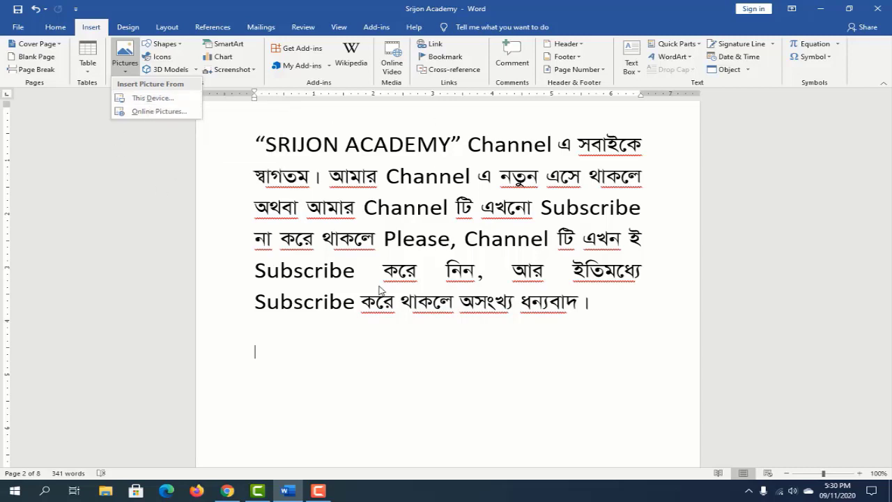
pyautogui.click(413, 342)
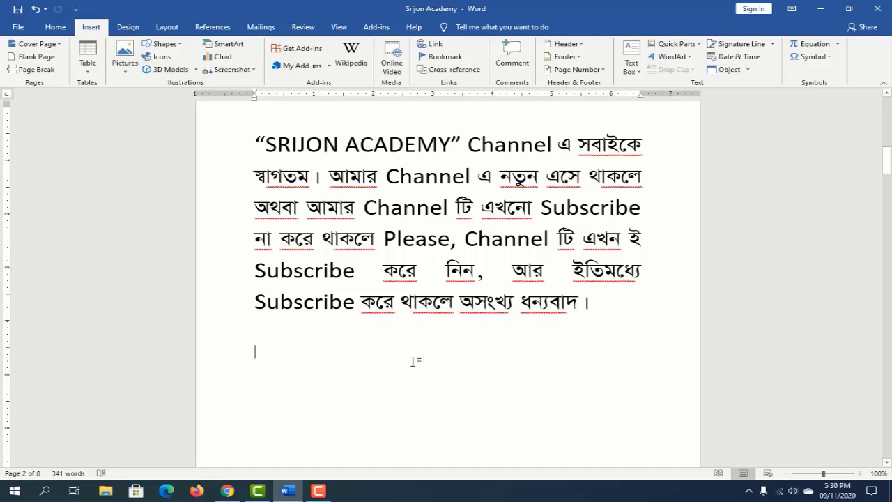
pyautogui.hotkey('ctrl', 'Return')
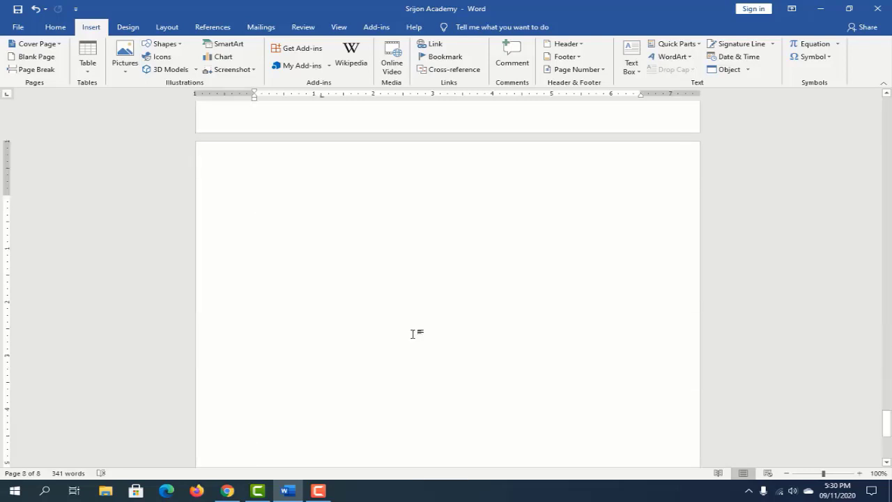
pyautogui.scroll(-1, 411, 334)
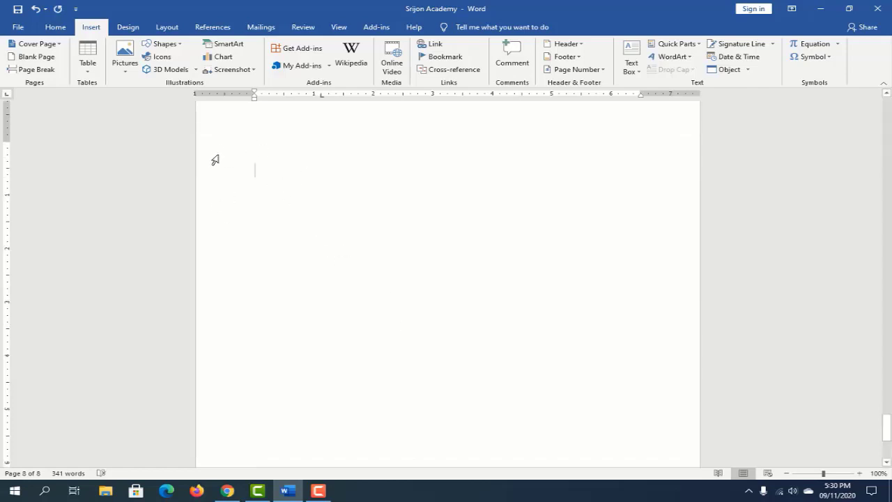
pyautogui.click(125, 72)
pyautogui.click(151, 98)
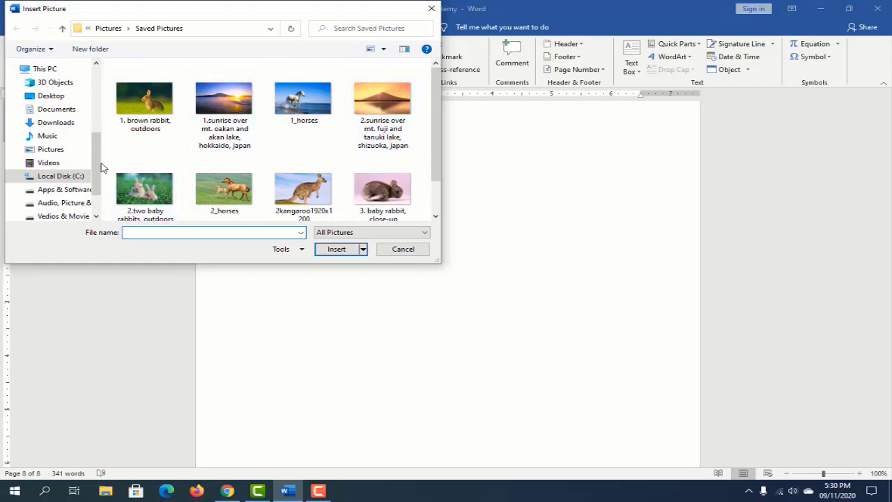
pyautogui.scroll(-2, 94, 162)
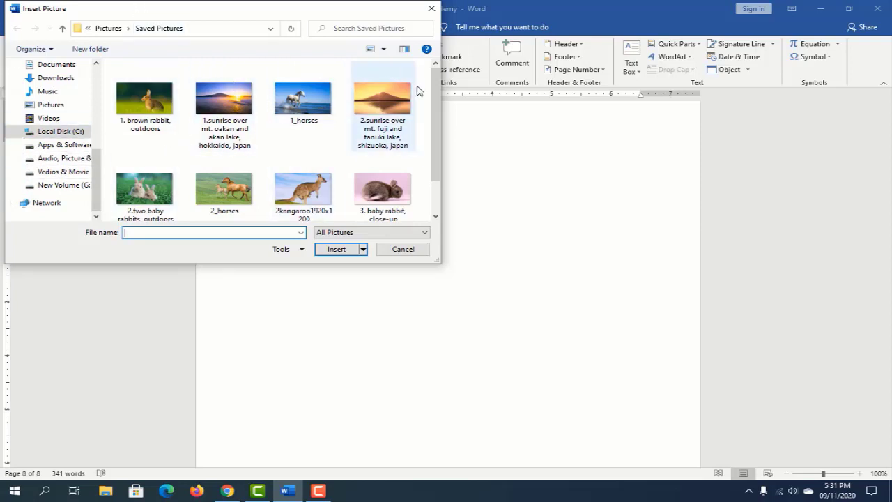
pyautogui.moveTo(435, 91)
pyautogui.mouseDown()
pyautogui.moveTo(442, 145)
pyautogui.moveTo(441, 97)
pyautogui.mouseUp()
pyautogui.click(305, 196)
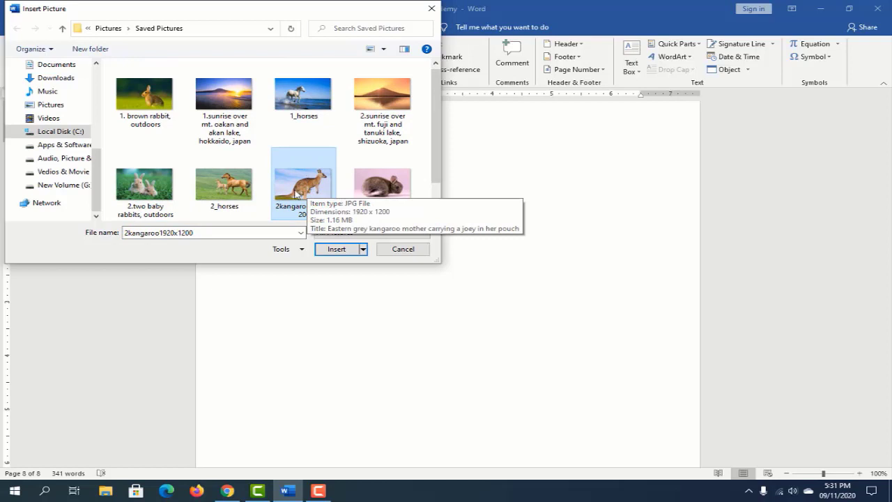
pyautogui.click(337, 249)
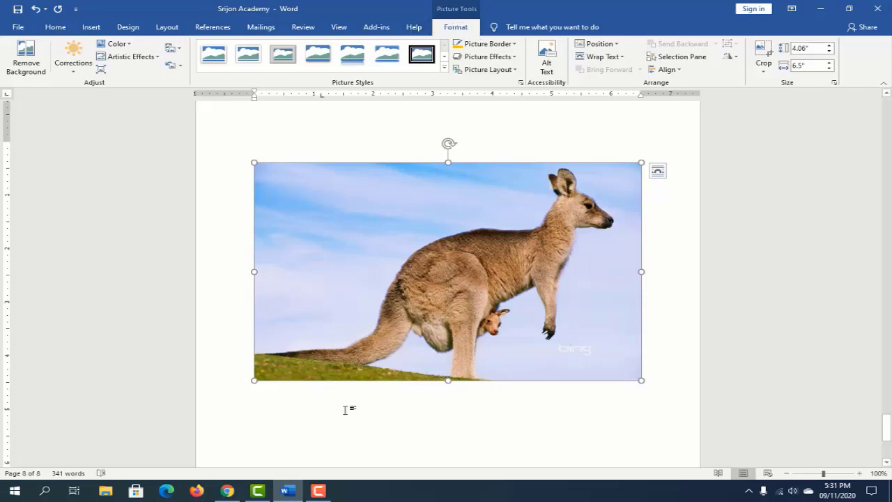
# Try to move the in-line kangaroo picture to other positions on the page
pyautogui.click(319, 406)
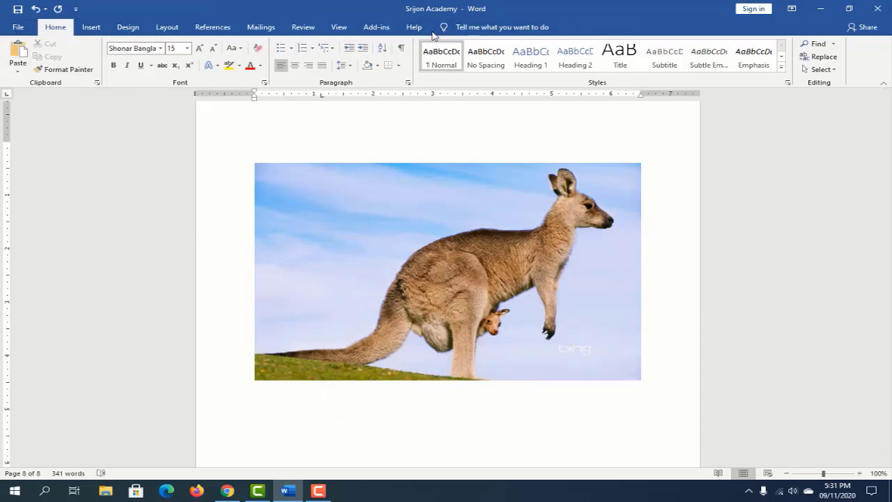
pyautogui.doubleClick(420, 234)
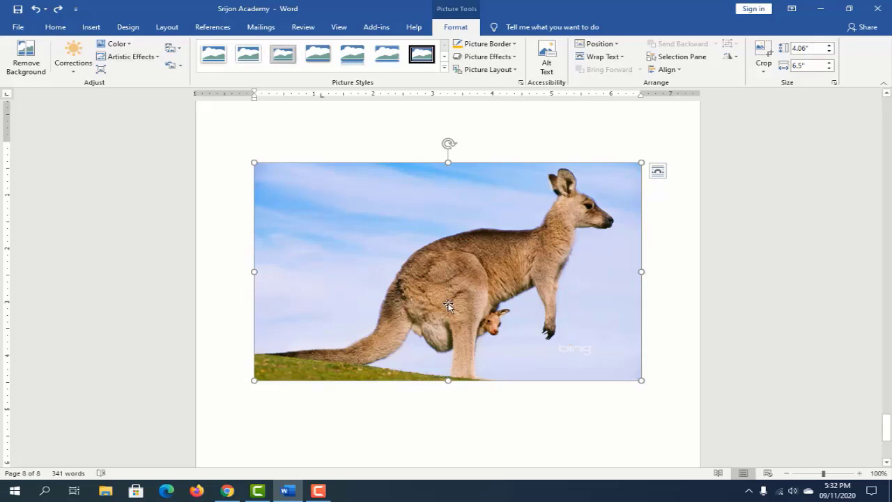
pyautogui.scroll(-1, 420, 409)
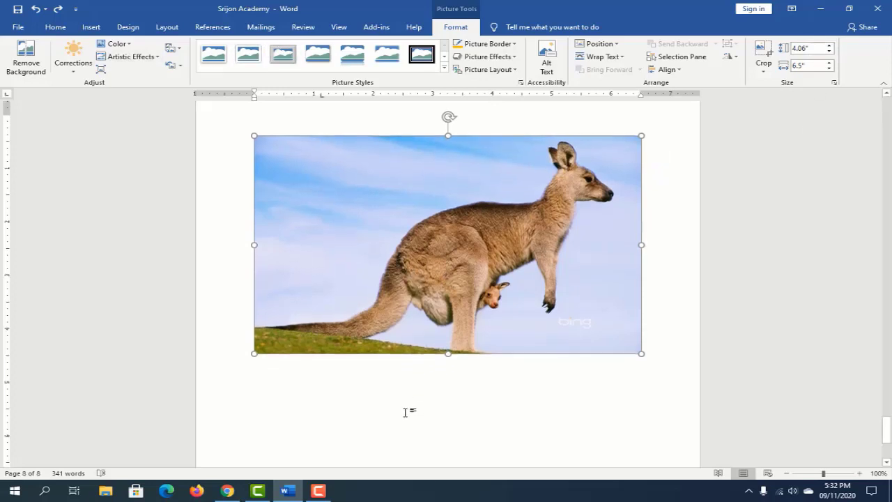
pyautogui.moveTo(454, 221); pyautogui.dragTo(422, 348)
pyautogui.moveTo(350, 202); pyautogui.dragTo(468, 394)
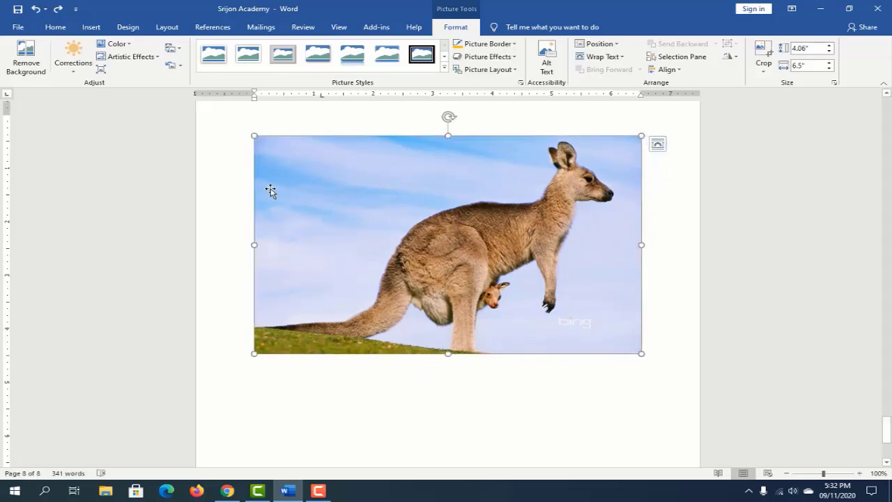
pyautogui.moveTo(439, 248); pyautogui.dragTo(467, 146)
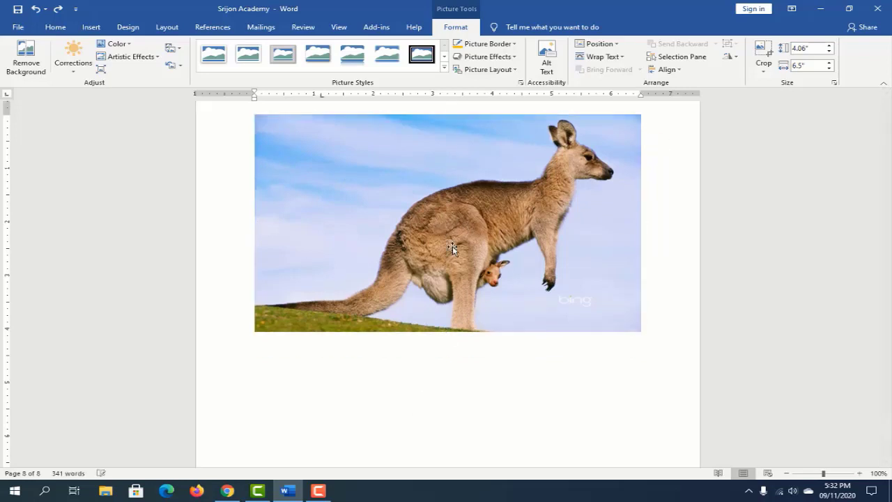
pyautogui.moveTo(444, 179); pyautogui.dragTo(428, 245)
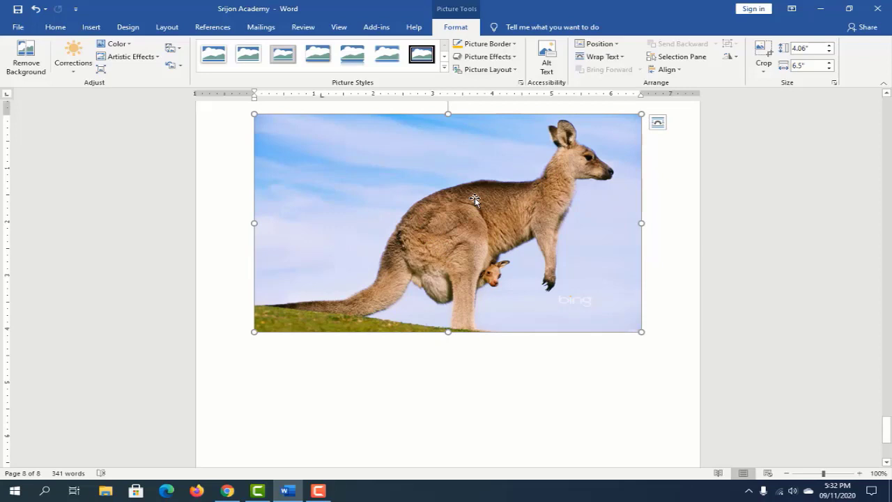
pyautogui.scroll(2, 475, 227)
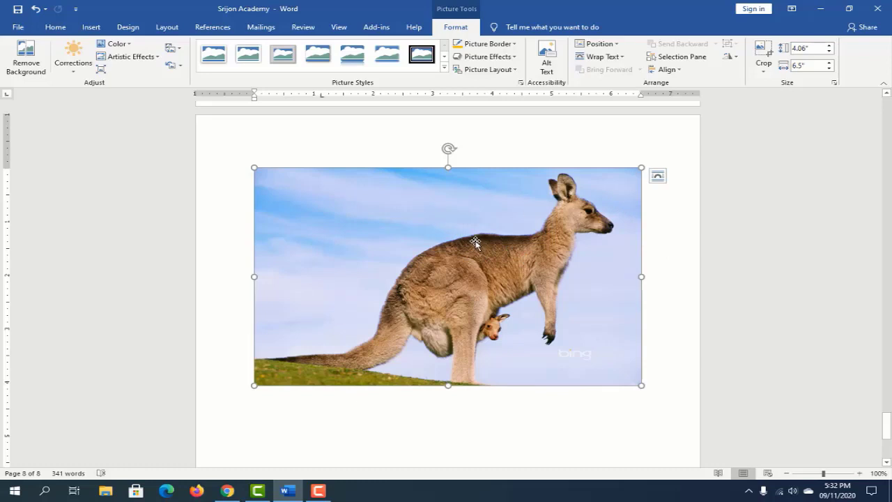
# Set the kangaroo picture's text wrapping to Behind Text and move the picture freely around the page
pyautogui.click(309, 425)
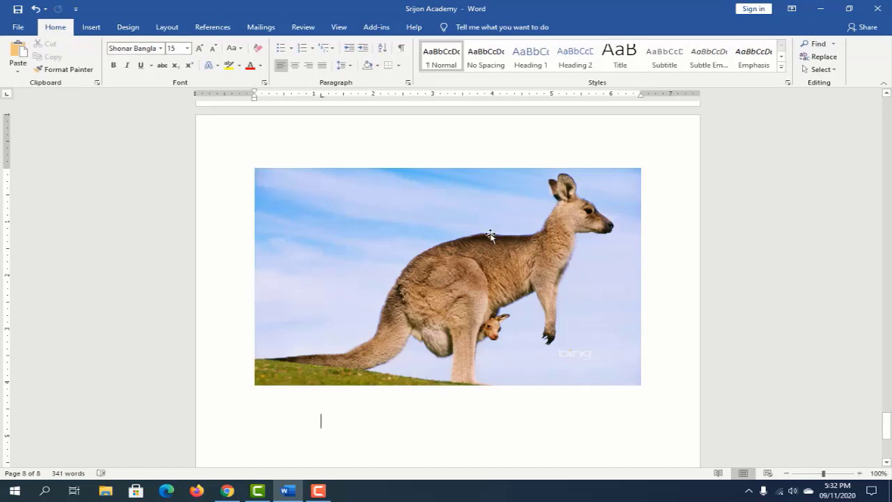
pyautogui.click(423, 276)
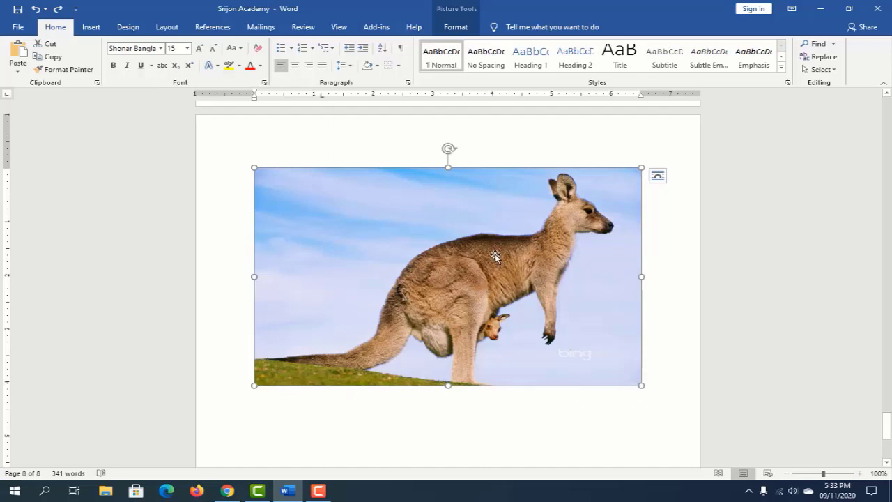
pyautogui.click(658, 177)
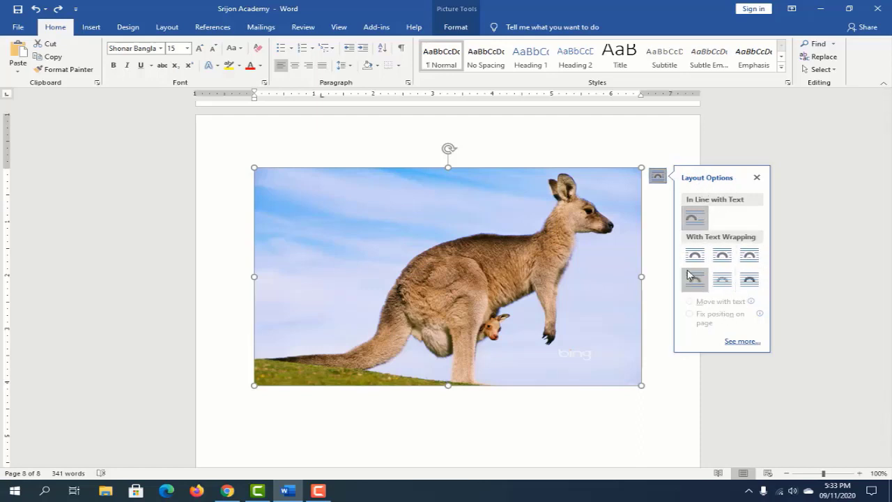
pyautogui.click(723, 282)
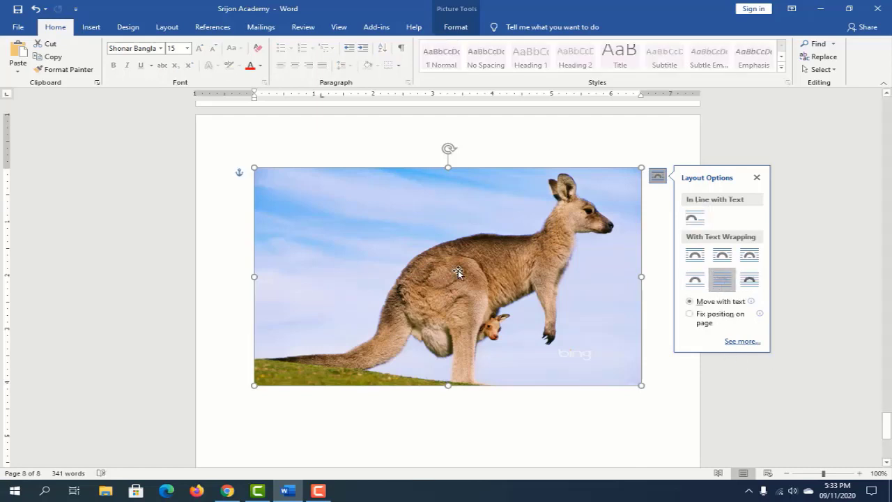
pyautogui.moveTo(456, 255); pyautogui.dragTo(548, 257)
pyautogui.moveTo(500, 198); pyautogui.dragTo(484, 235)
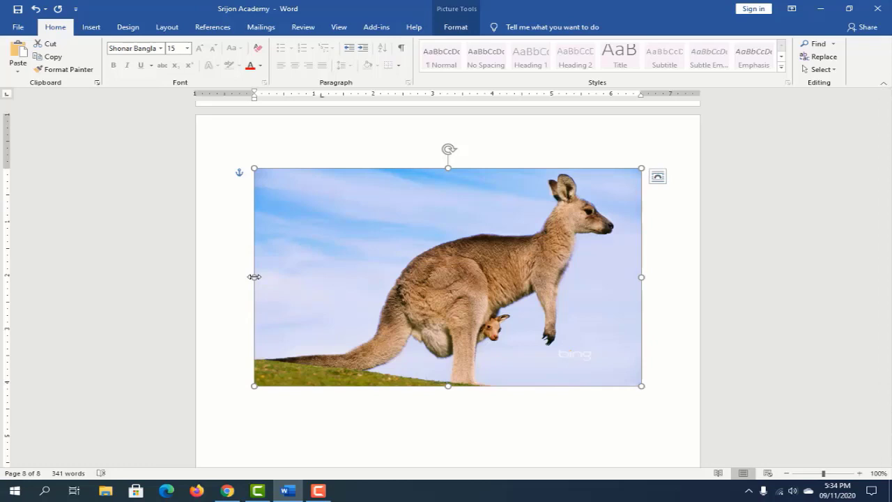
# Resize the kangaroo picture from its edges and corners to about 3.57" high and 6.58" wide
pyautogui.moveTo(265, 278); pyautogui.dragTo(244, 297)
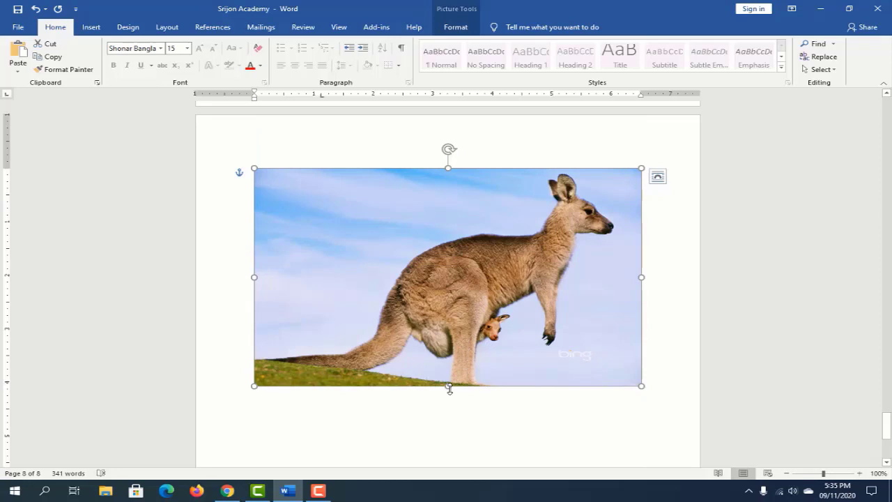
pyautogui.moveTo(449, 387); pyautogui.dragTo(448, 357)
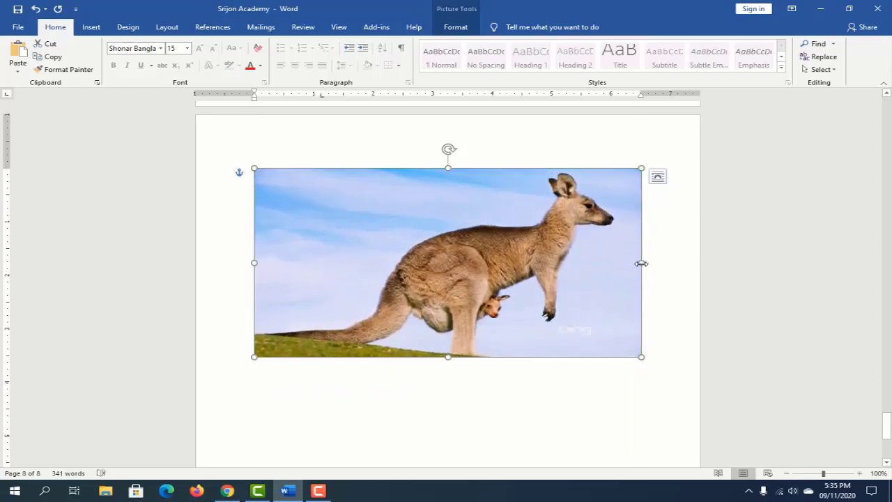
pyautogui.moveTo(641, 263)
pyautogui.mouseDown()
pyautogui.moveTo(379, 271)
pyautogui.moveTo(655, 262)
pyautogui.mouseUp()
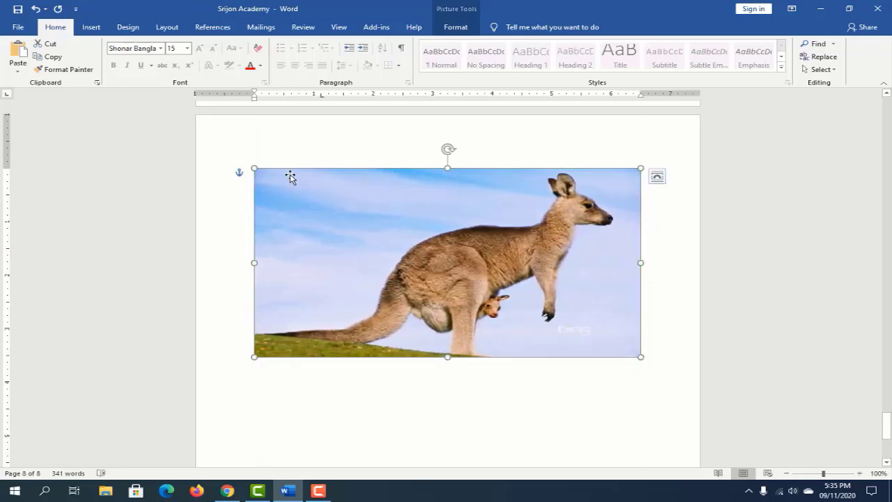
pyautogui.moveTo(640, 357); pyautogui.dragTo(652, 342)
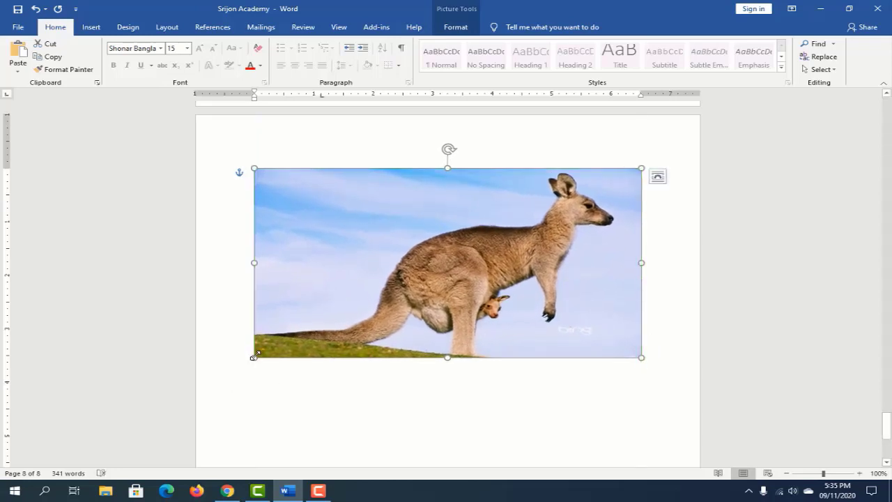
pyautogui.moveTo(258, 348); pyautogui.dragTo(245, 305)
pyautogui.moveTo(641, 168); pyautogui.dragTo(618, 165)
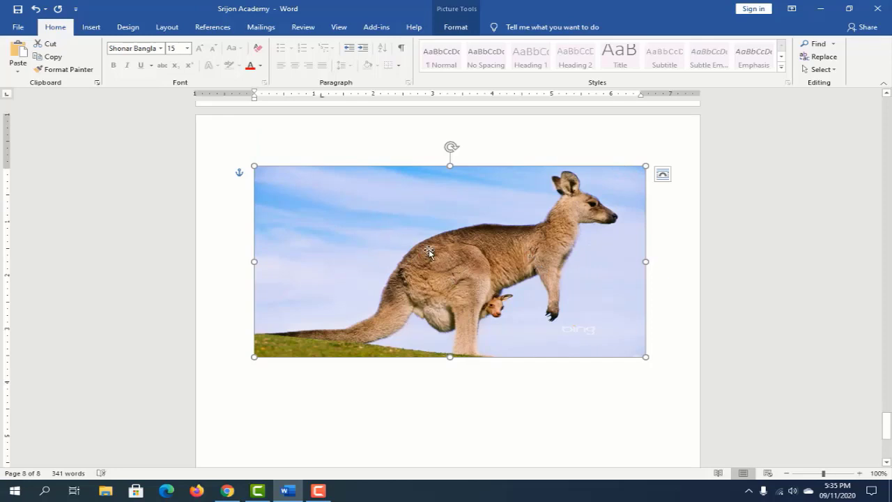
# Try automatic background removal on the kangaroo picture and discard all its changes
pyautogui.click(456, 28)
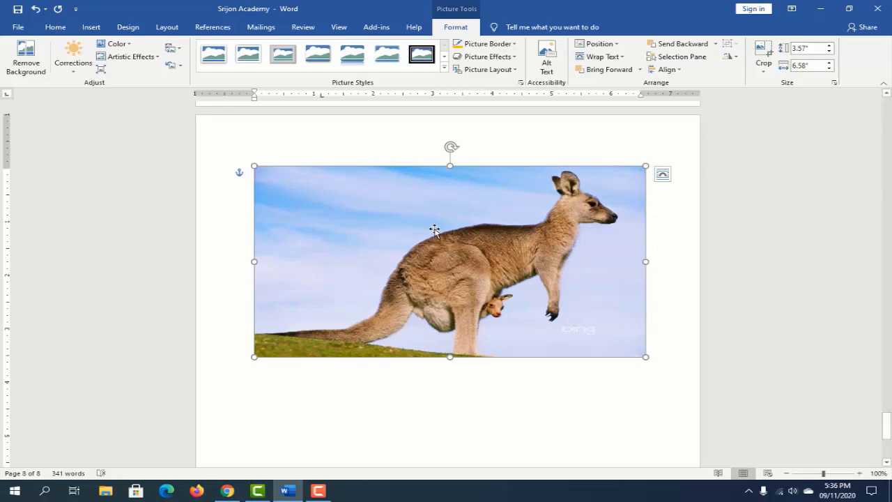
pyautogui.click(24, 62)
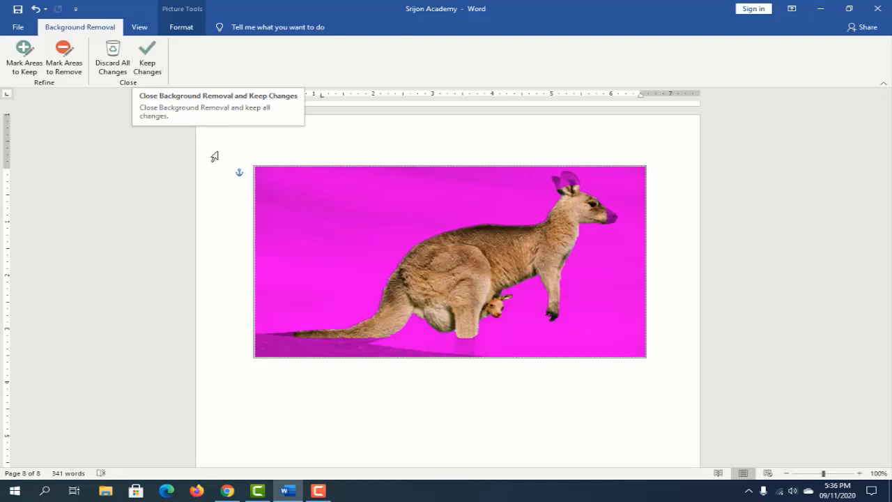
pyautogui.click(115, 64)
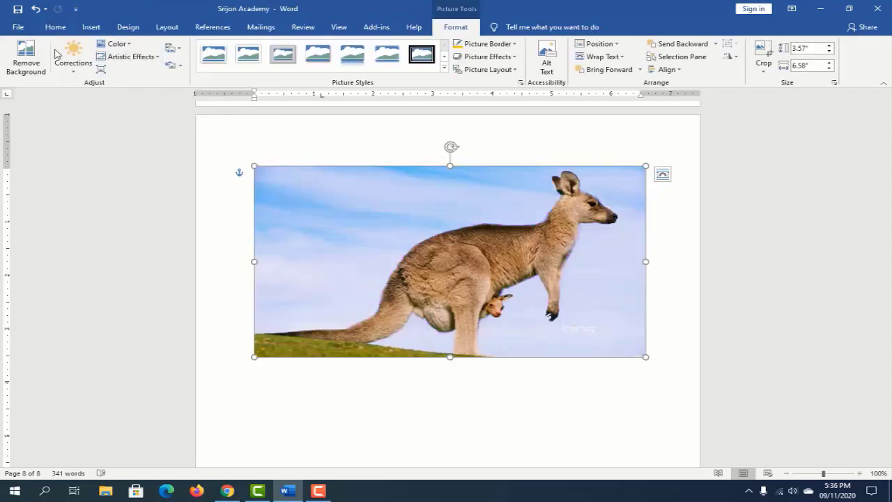
# Apply the strongest Sharpen correction preset to the kangaroo picture
pyautogui.click(74, 73)
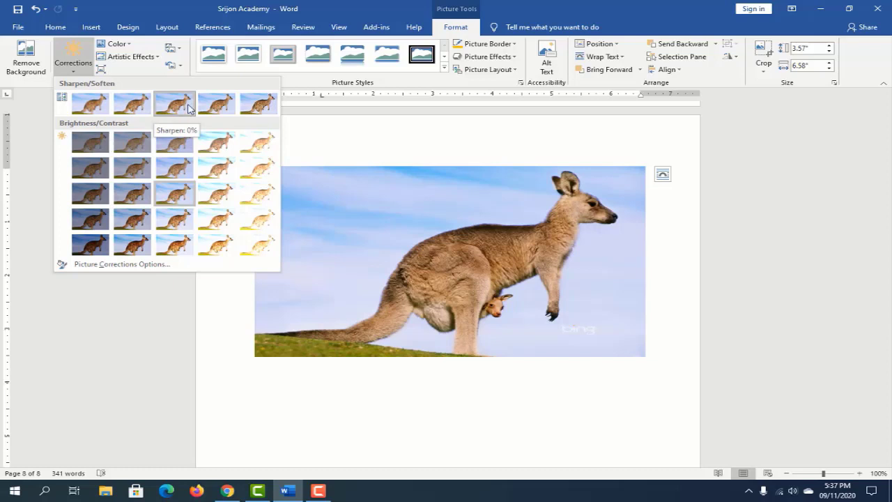
pyautogui.click(219, 105)
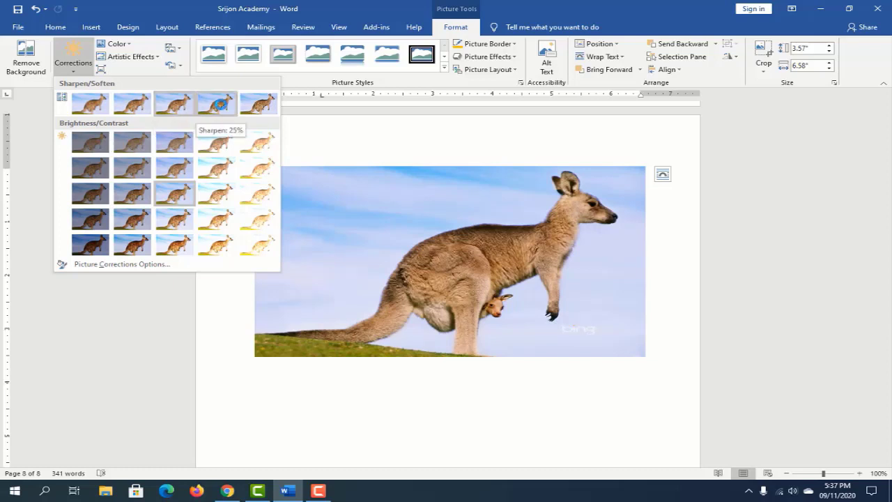
pyautogui.click(264, 106)
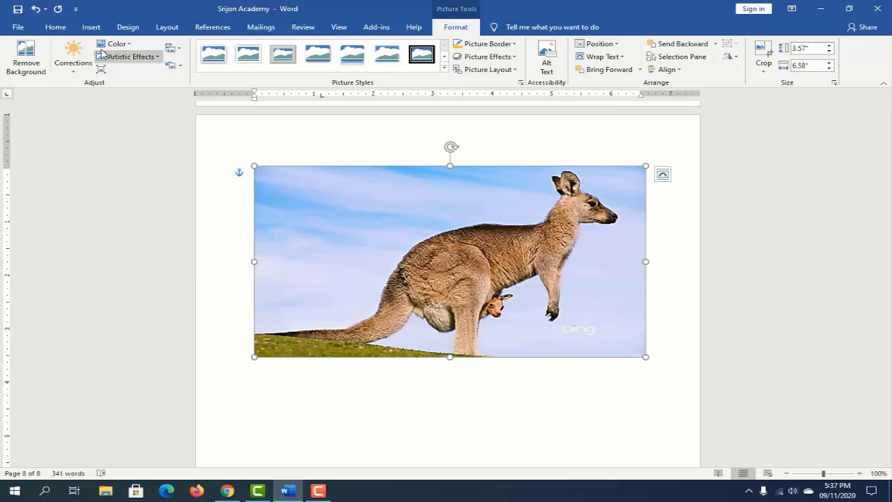
# Open the sharpness and brightness/contrast correction presets for the kangaroo picture
pyautogui.click(74, 63)
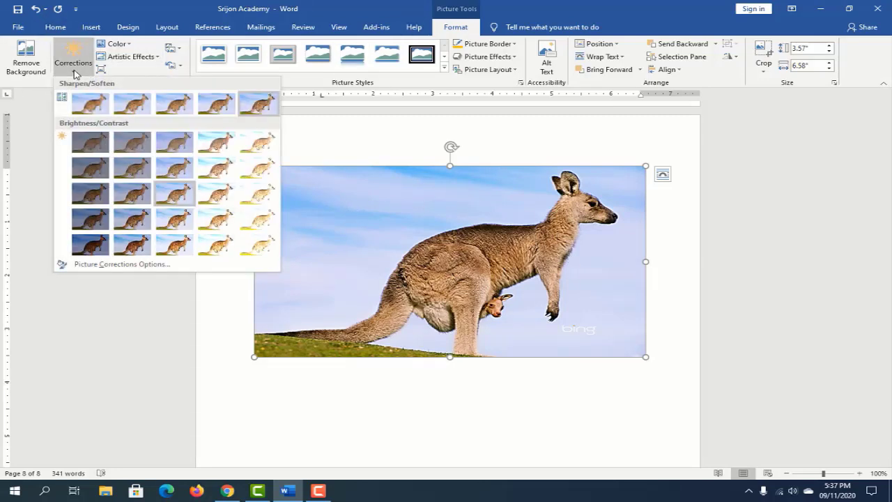